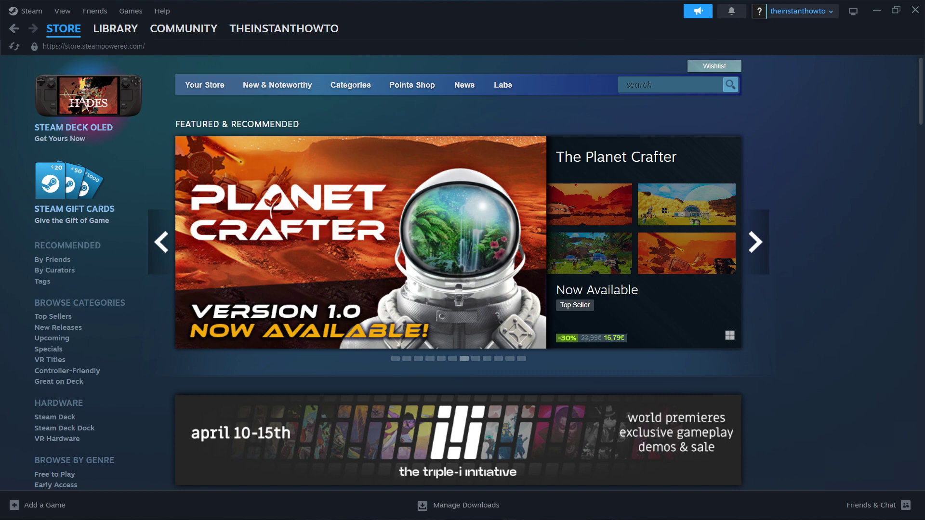
# - Open the official Steam site from the search results and go to its Install Steam page
pyautogui.hotkey('alt', 'Tab')
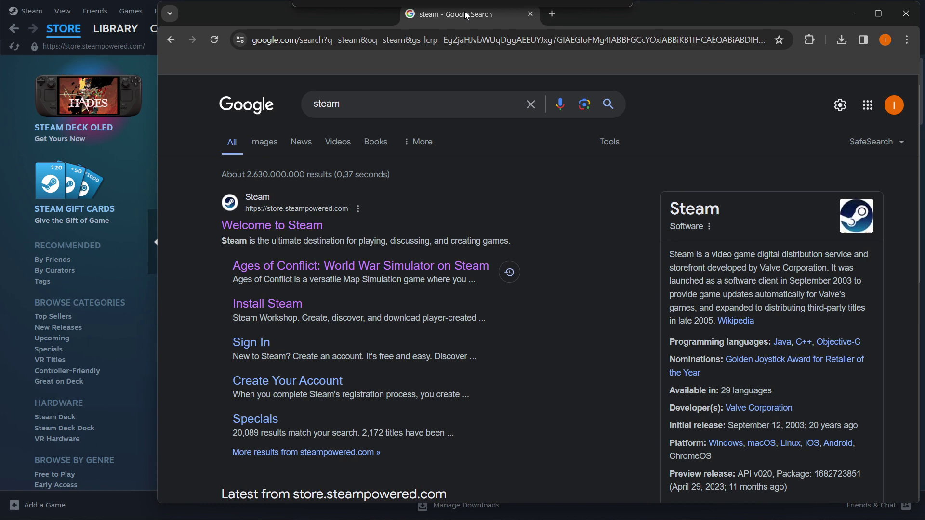
pyautogui.moveTo(465, 15); pyautogui.dragTo(428, 17)
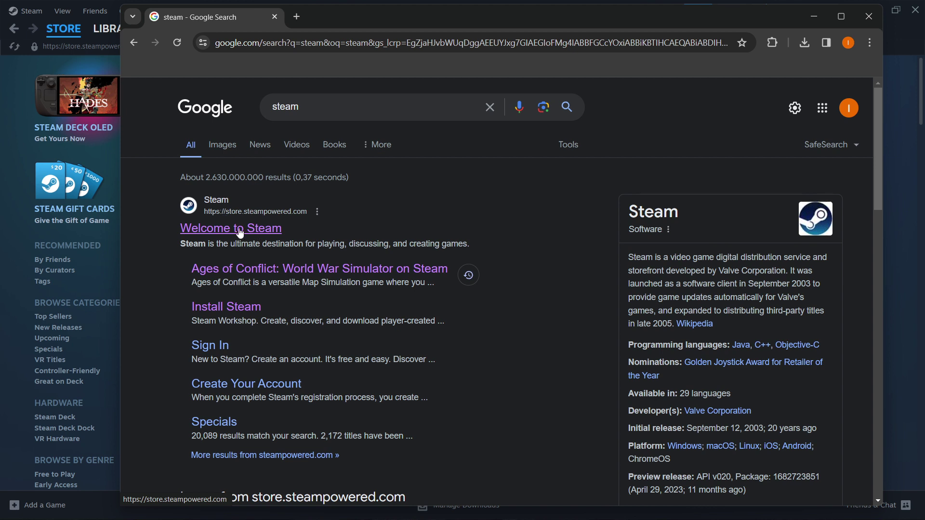
pyautogui.click(205, 229)
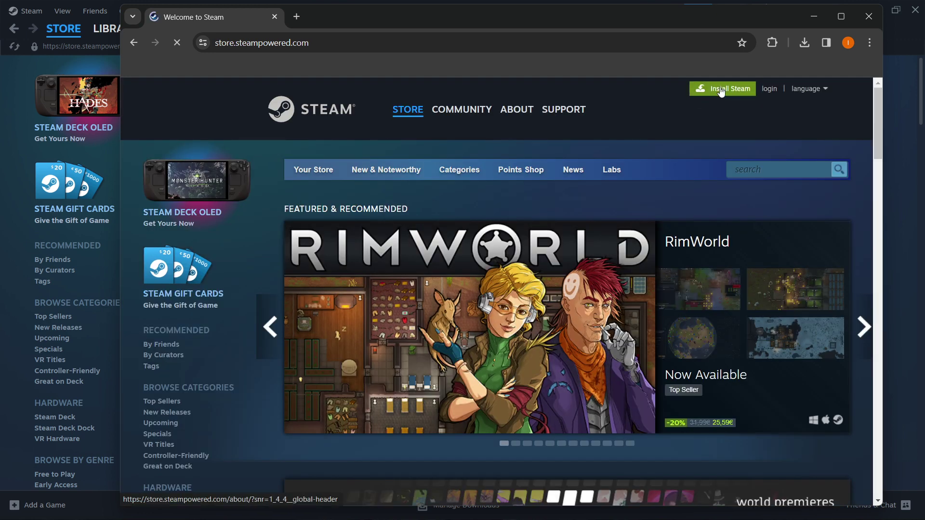
pyautogui.click(719, 89)
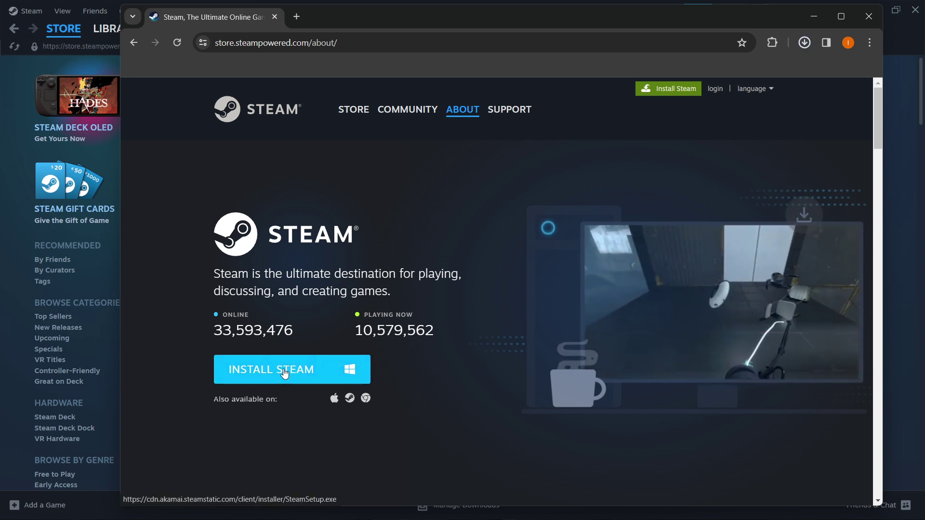
# - Run SteamSetup.exe, reach the default Program Files install location, then close the wizard
pyautogui.click(286, 373)
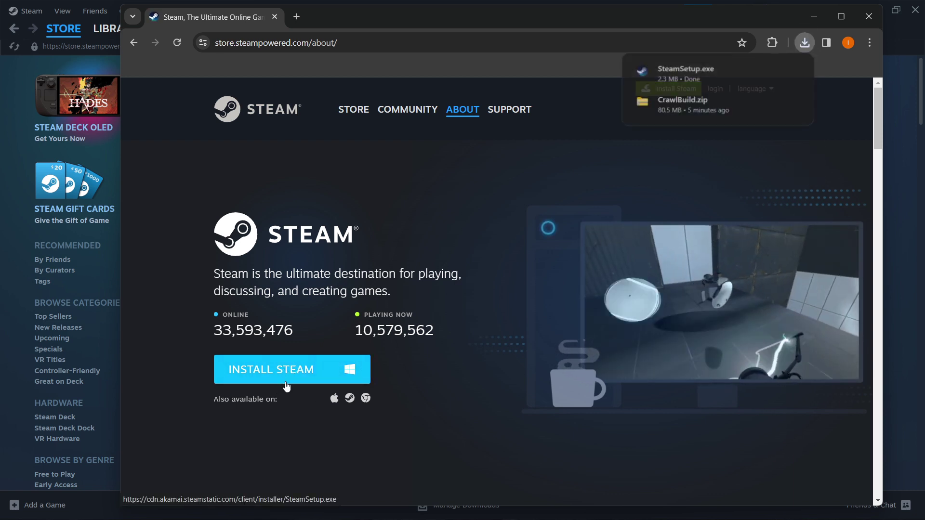
pyautogui.click(691, 72)
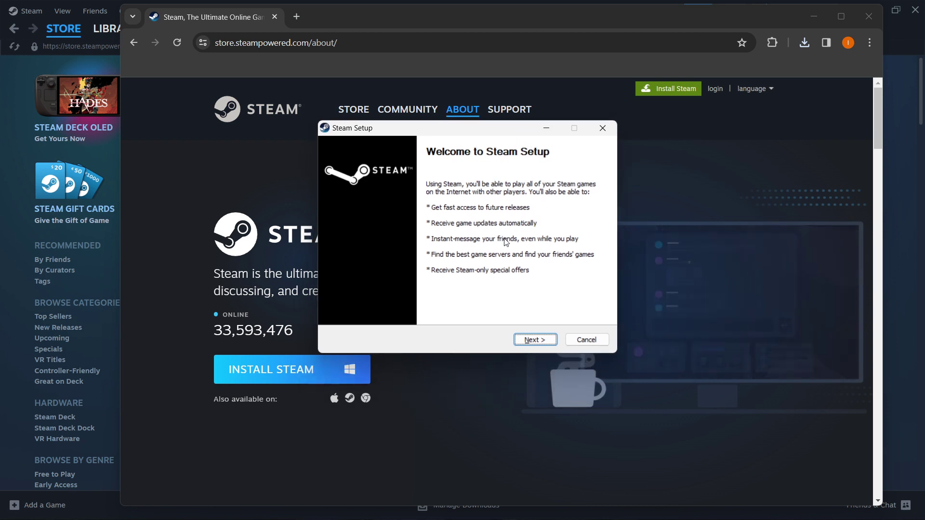
pyautogui.click(536, 340)
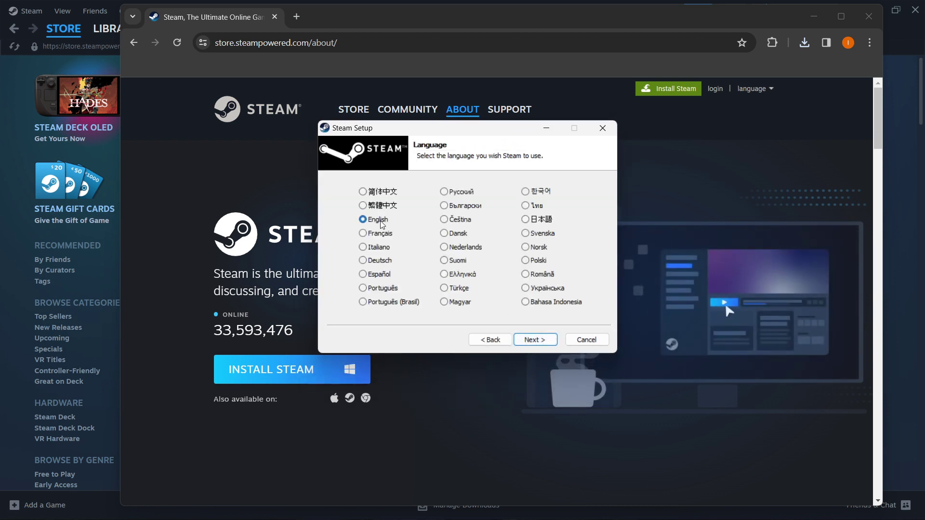
pyautogui.click(535, 340)
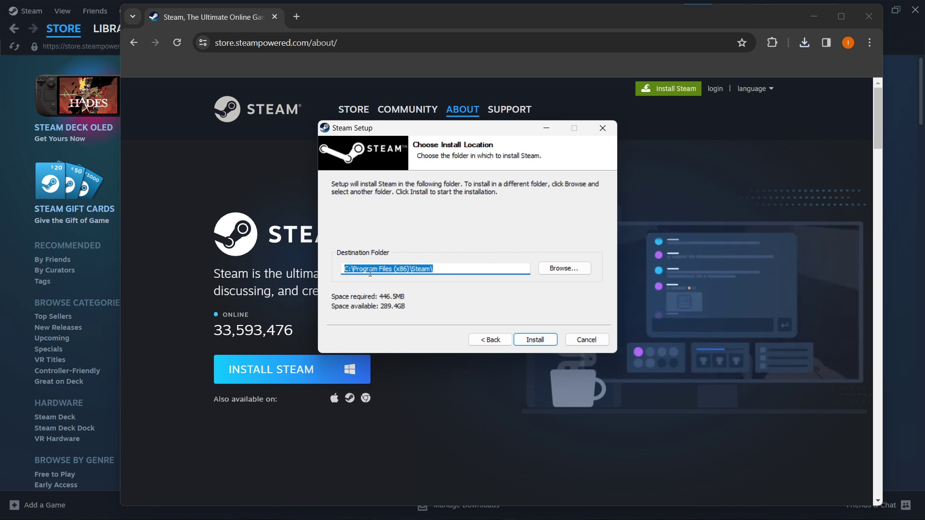
pyautogui.click(455, 270)
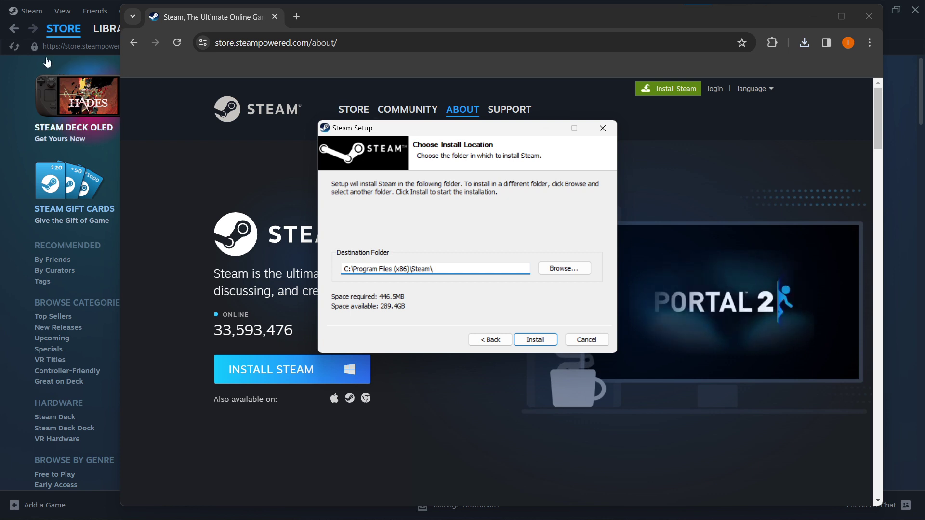
pyautogui.click(604, 130)
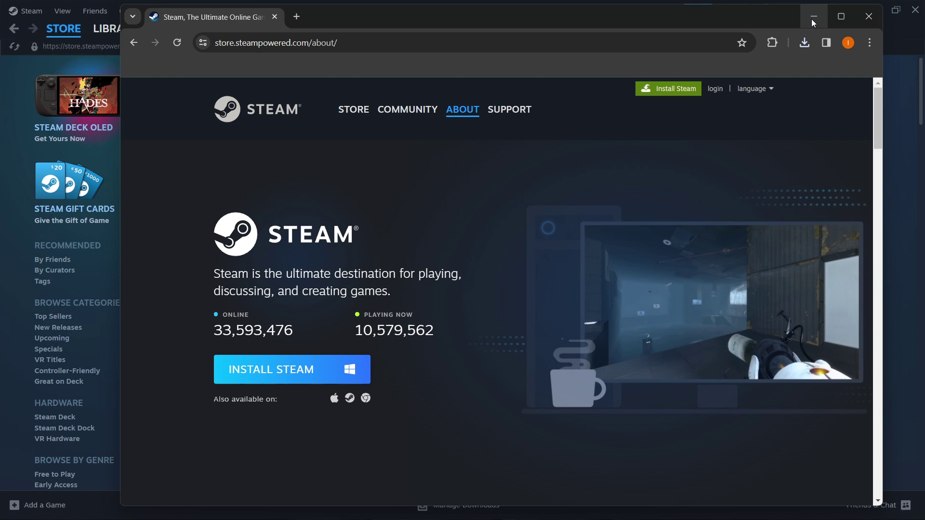
# - In the Steam client, search 'please stop crying' and open the PLEASE STOP CRYING store page
pyautogui.click(806, 20)
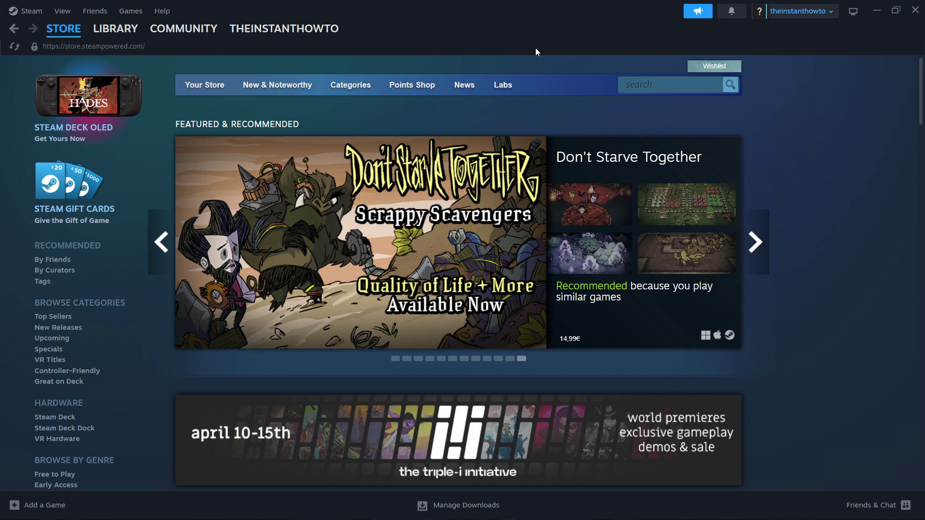
pyautogui.click(670, 82)
pyautogui.write('plea')
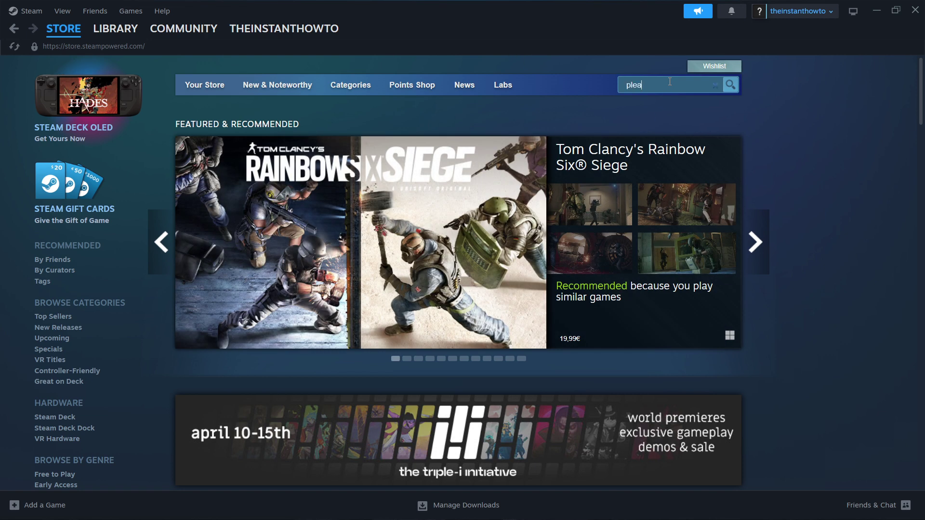
pyautogui.write('se stop crying')
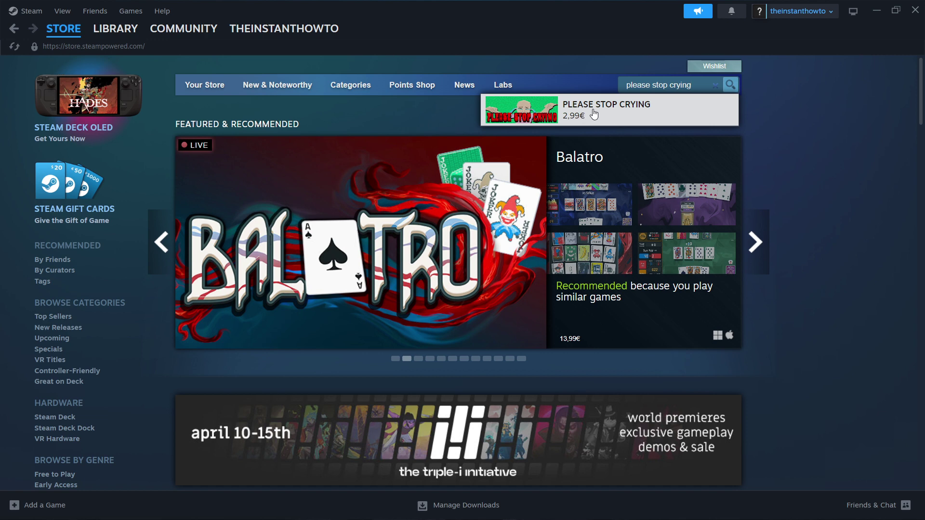
pyautogui.click(608, 108)
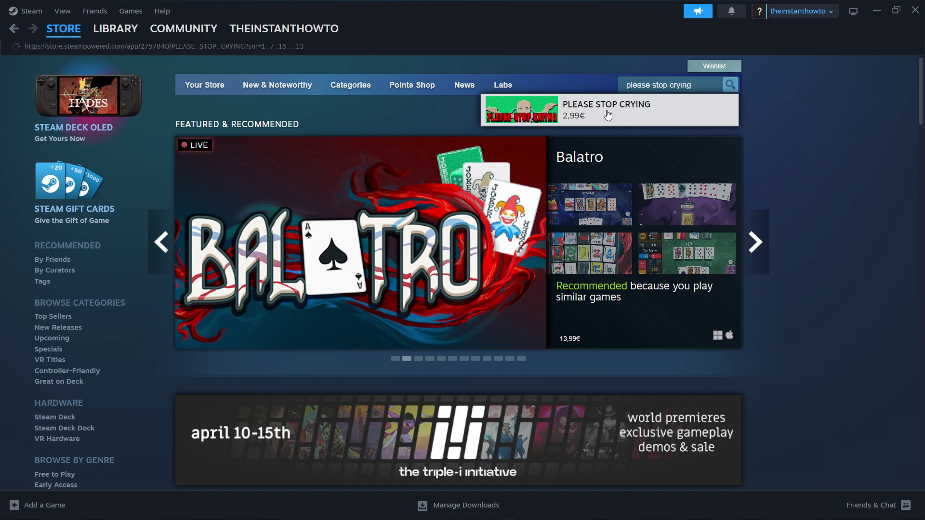
pyautogui.scroll(-2, 142, 243)
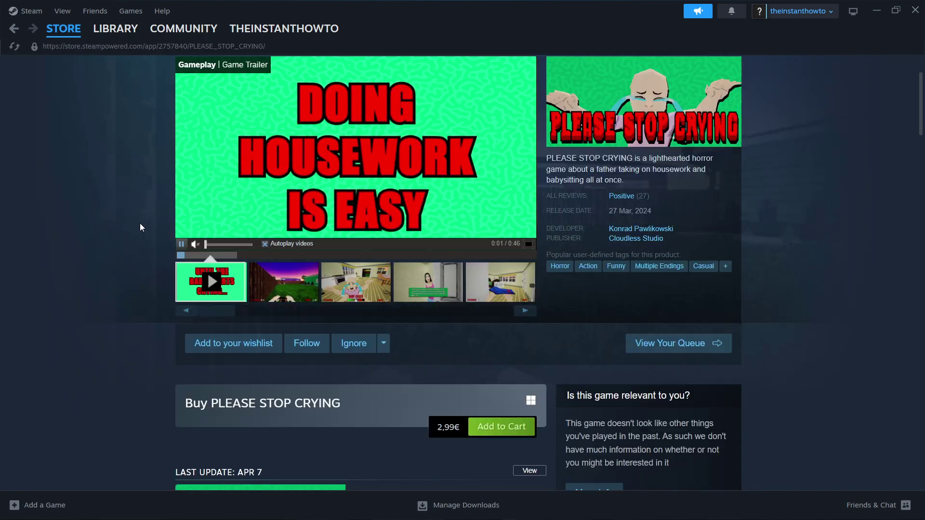
pyautogui.scroll(-3, 141, 225)
pyautogui.moveTo(186, 196); pyautogui.dragTo(373, 202)
pyautogui.click(373, 201)
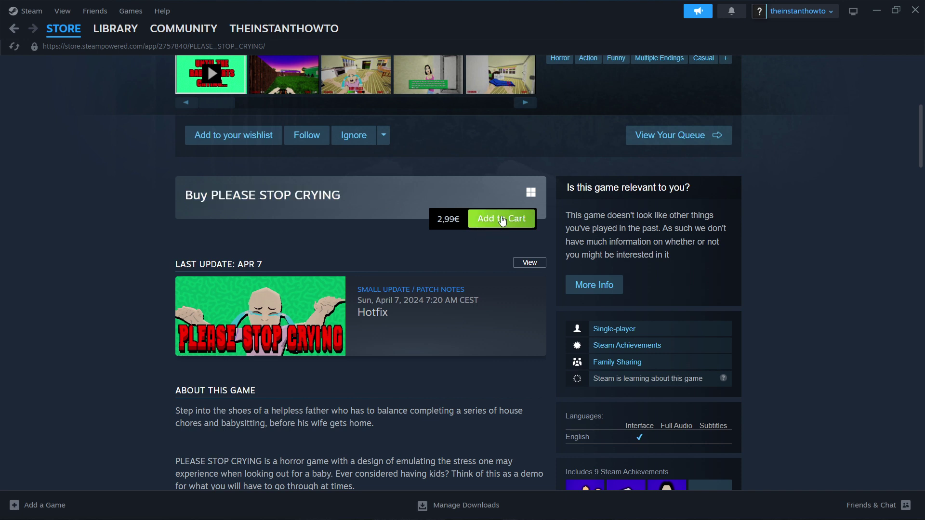
# - Add PLEASE STOP CRYING (2,99€) to the cart, keep it 'For my account', and continue to payment
pyautogui.click(502, 221)
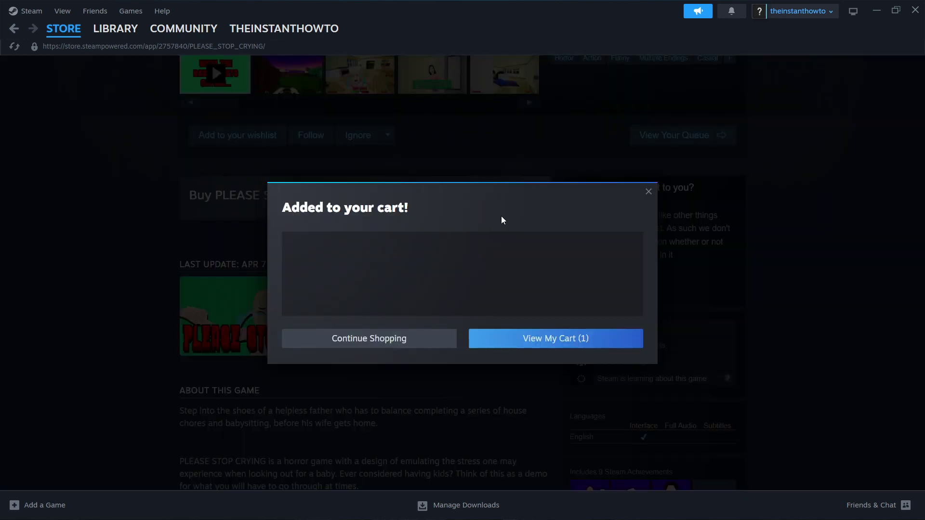
pyautogui.click(557, 341)
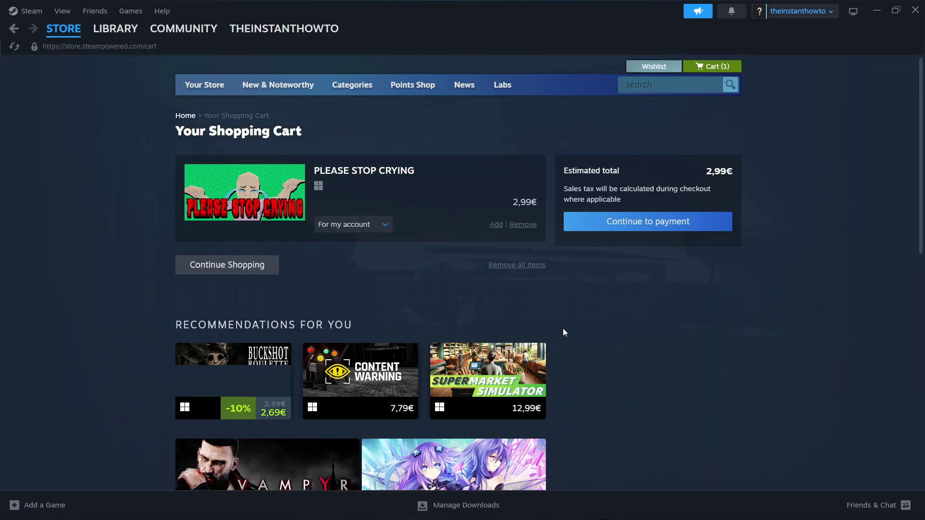
pyautogui.click(385, 223)
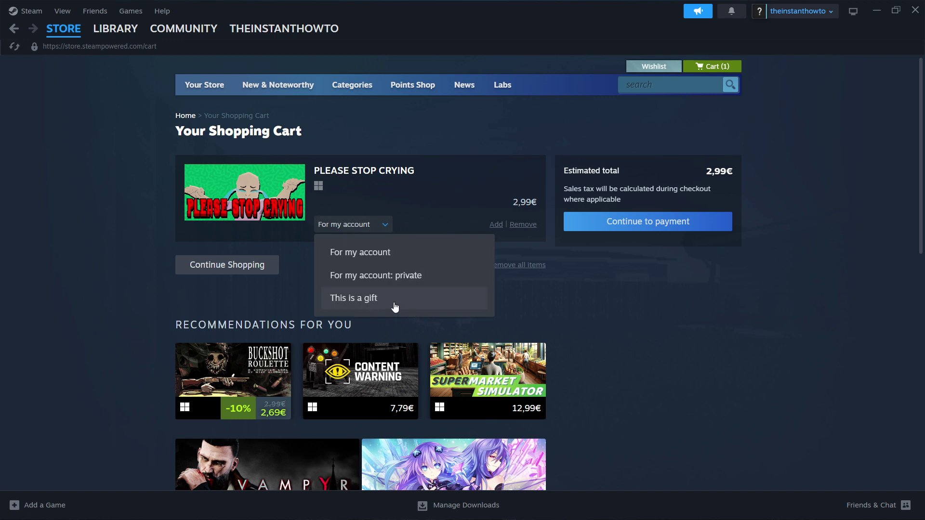
pyautogui.click(391, 255)
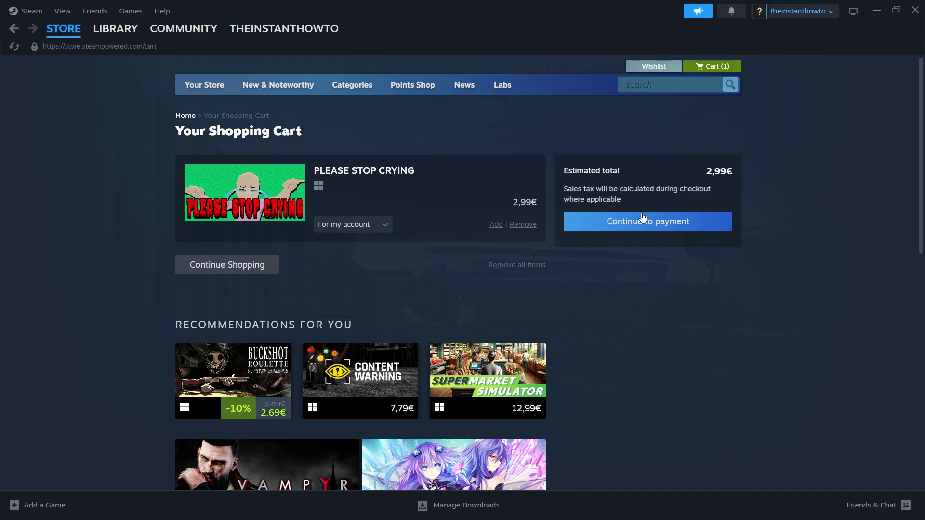
pyautogui.click(661, 230)
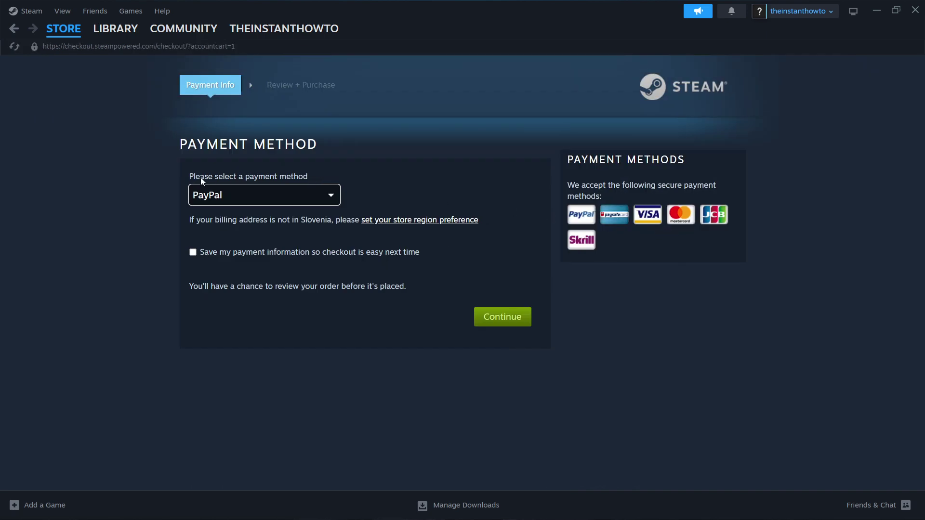
# - Review the checkout payment methods and leave PayPal selected
pyautogui.moveTo(186, 179); pyautogui.dragTo(344, 184)
pyautogui.click(344, 184)
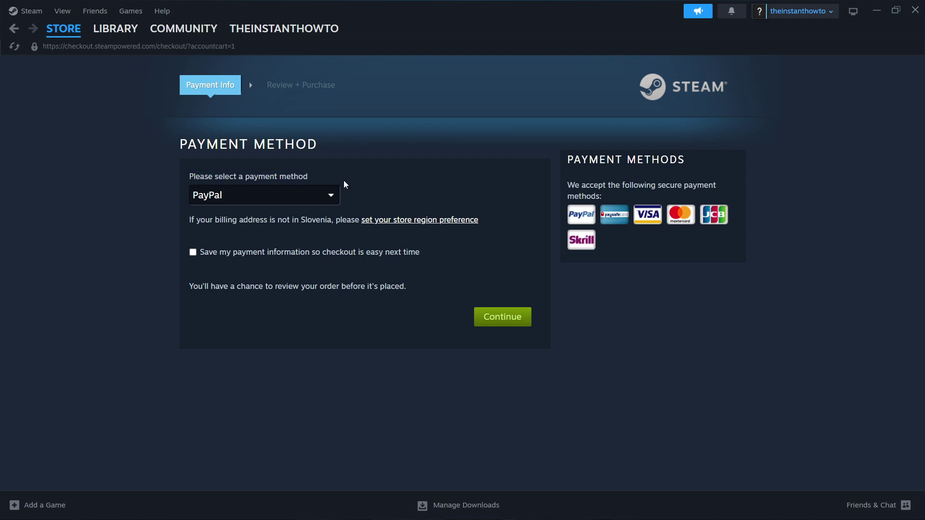
pyautogui.click(316, 195)
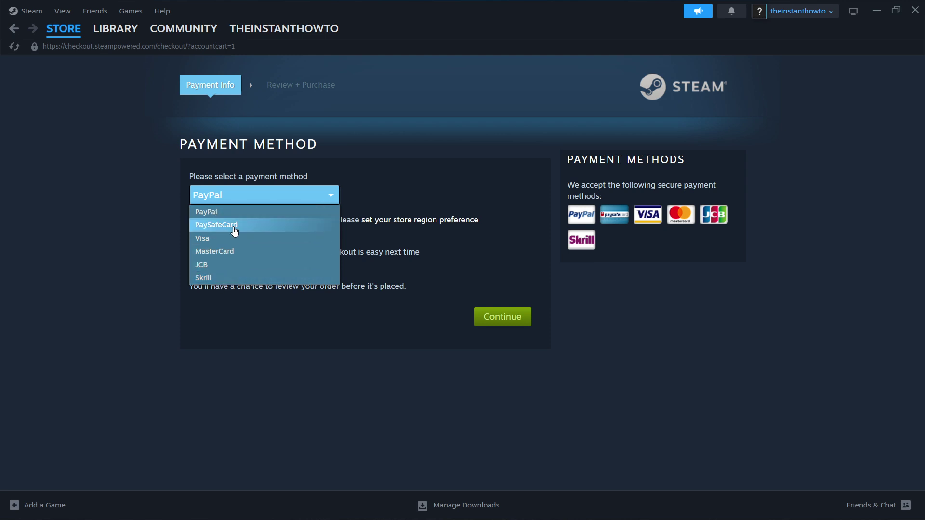
pyautogui.click(275, 211)
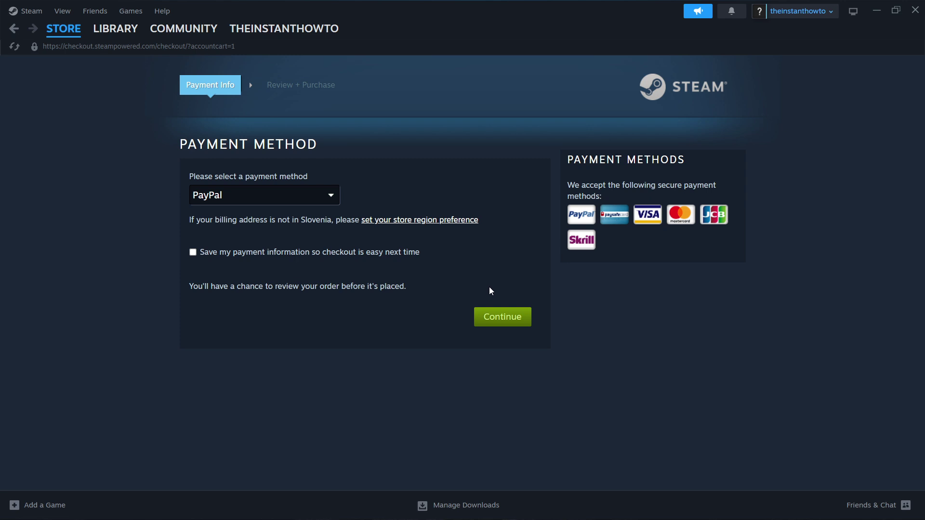
# - In the Library, open and close the Games filter, then show Call of Duty's 77.63 GB install page
pyautogui.click(113, 29)
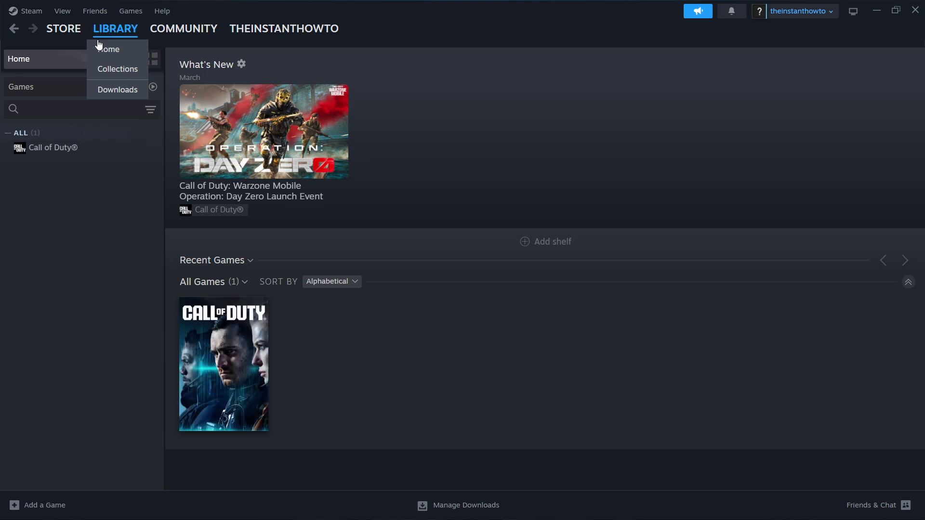
pyautogui.click(50, 88)
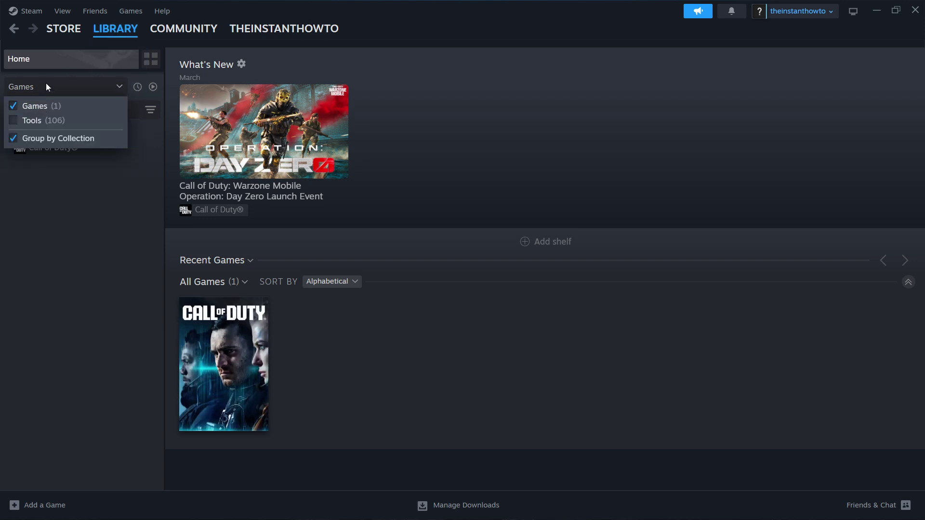
pyautogui.click(46, 83)
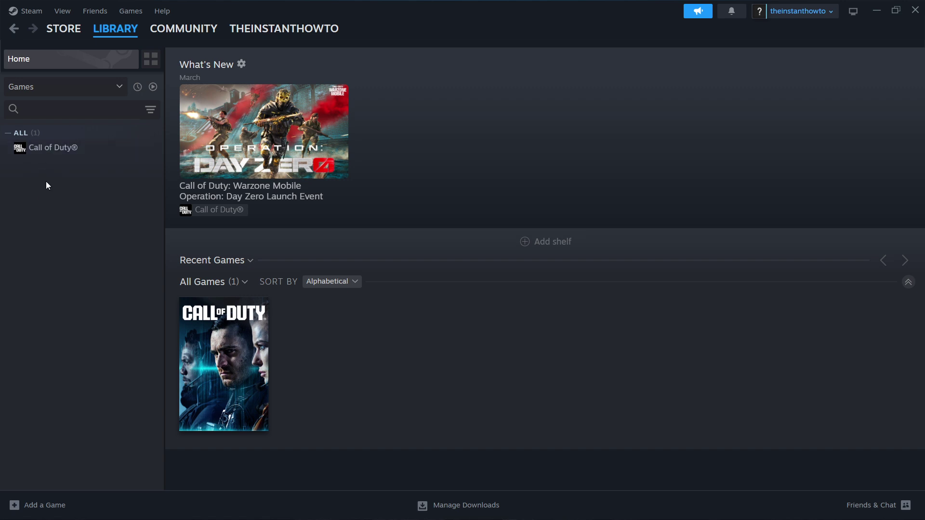
pyautogui.click(57, 148)
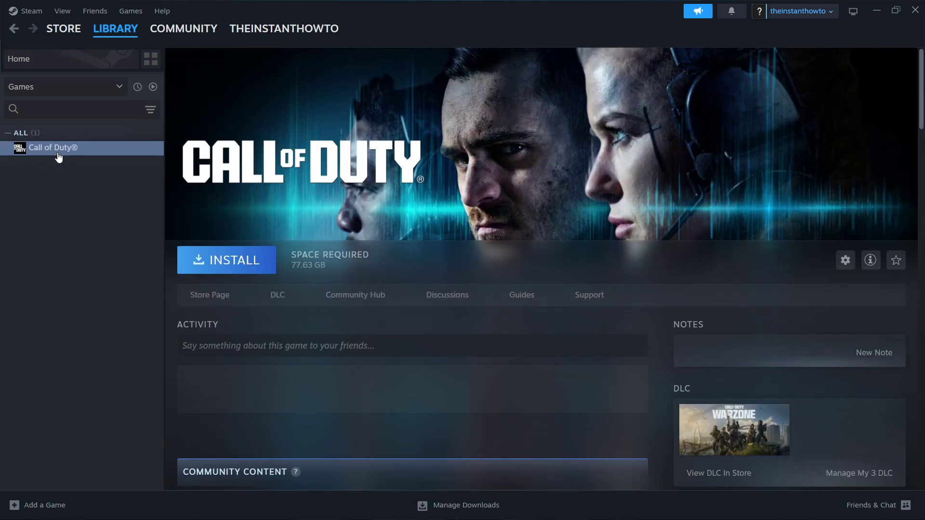